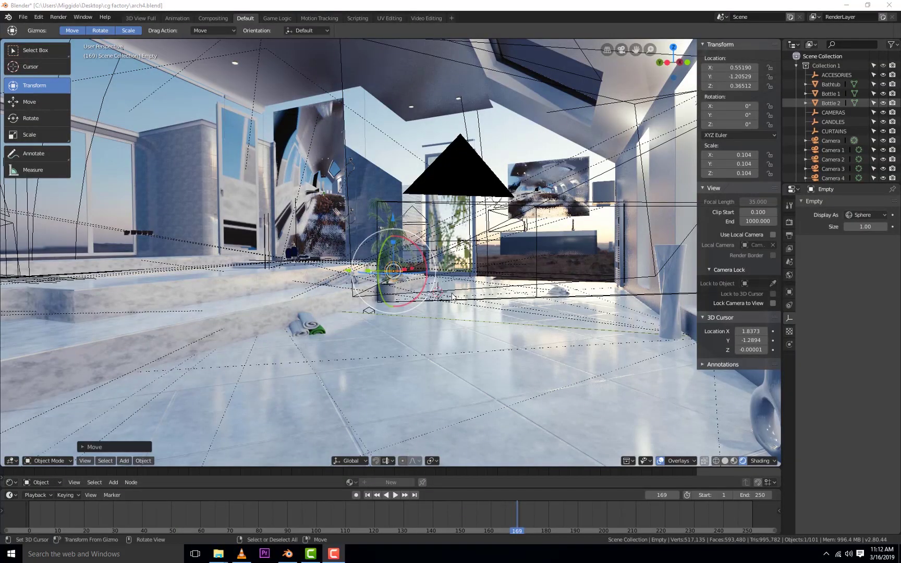
Step: Hide the viewport overlays and orbit and zoom the view down onto the potted plant
middle_drag(447, 297, 501, 303)
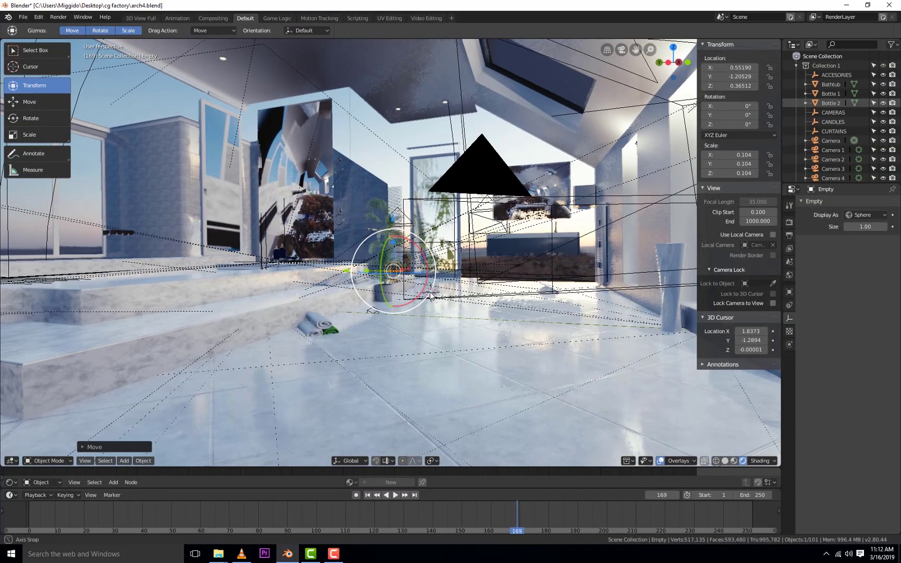
click(661, 461)
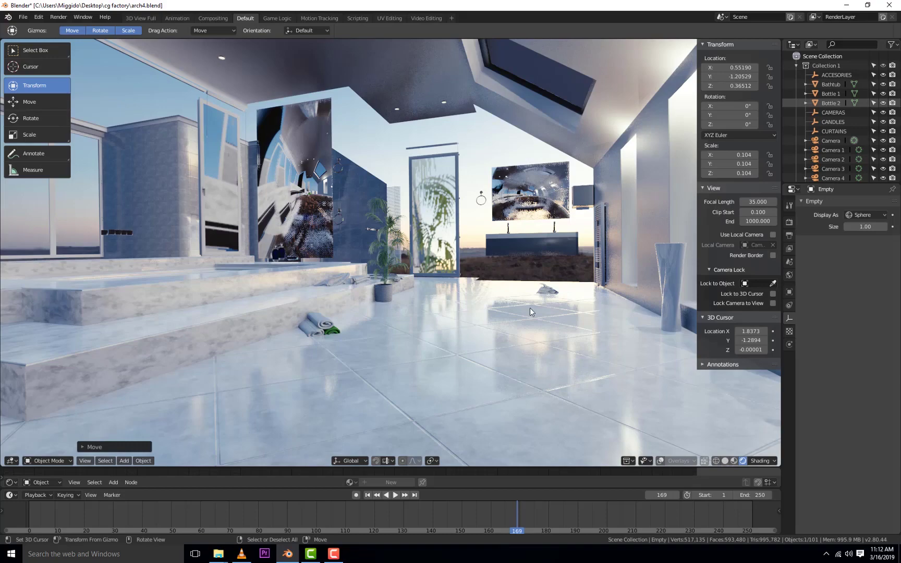
middle_drag(430, 245, 428, 267)
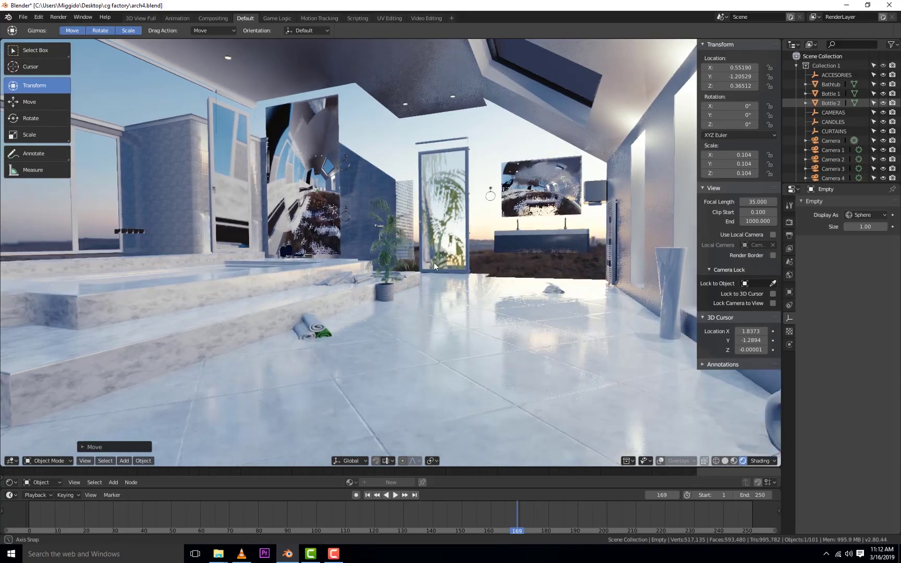
scroll(428, 263, up, 2)
scroll(428, 264, up, 2)
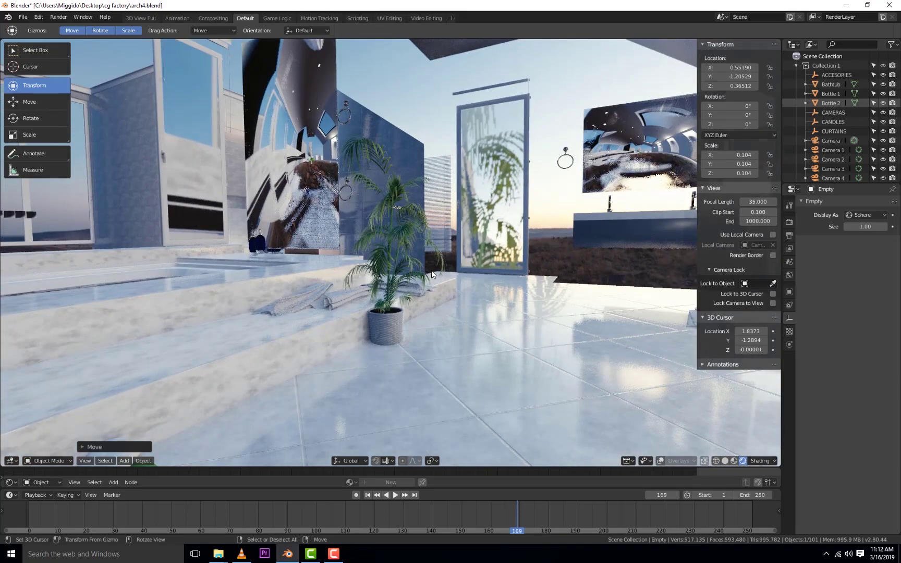
scroll(428, 264, up, 2)
scroll(434, 275, up, 2)
mouse_move(434, 275)
middle_down()
mouse_move(410, 303)
mouse_move(348, 312)
mouse_move(211, 277)
mouse_move(336, 283)
mouse_move(380, 269)
mouse_move(456, 300)
mouse_move(455, 317)
middle_up()
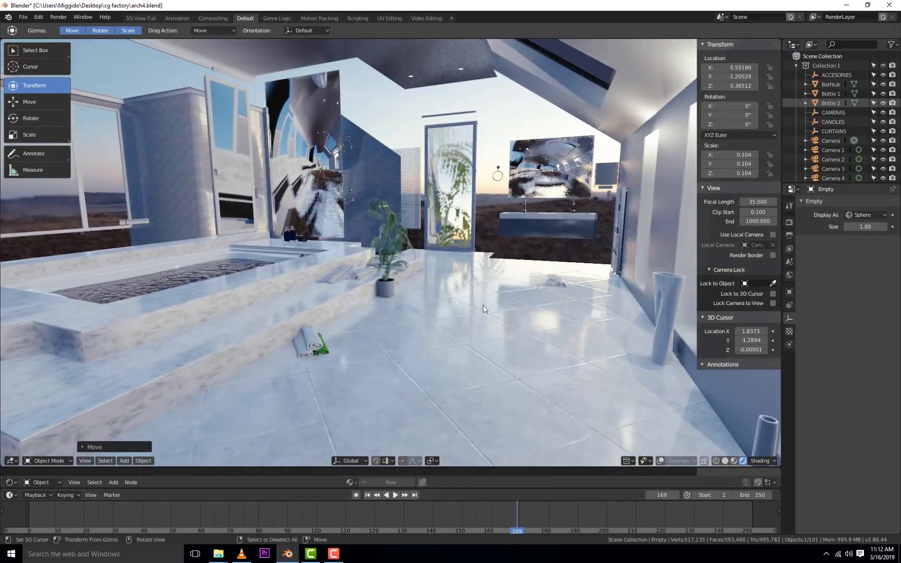
Step: Widen the viewport focal length, reorient, and look through the scene camera
drag(758, 202, 720, 202)
mouse_move(414, 277)
middle_down()
mouse_move(409, 258)
mouse_move(421, 259)
middle_up()
key(KP_0)
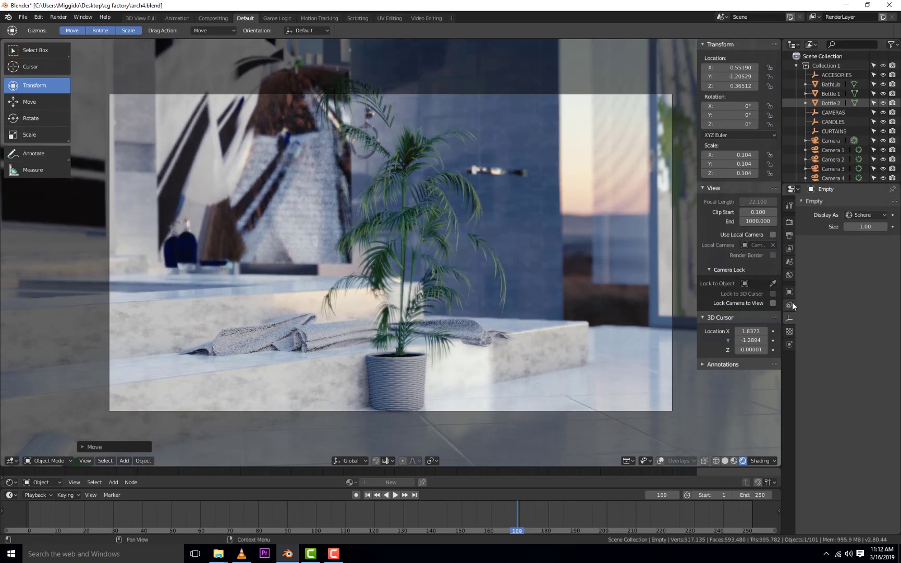
Step: Turn on Lock Camera to View, show the overlays, and raise the focus empty
click(773, 303)
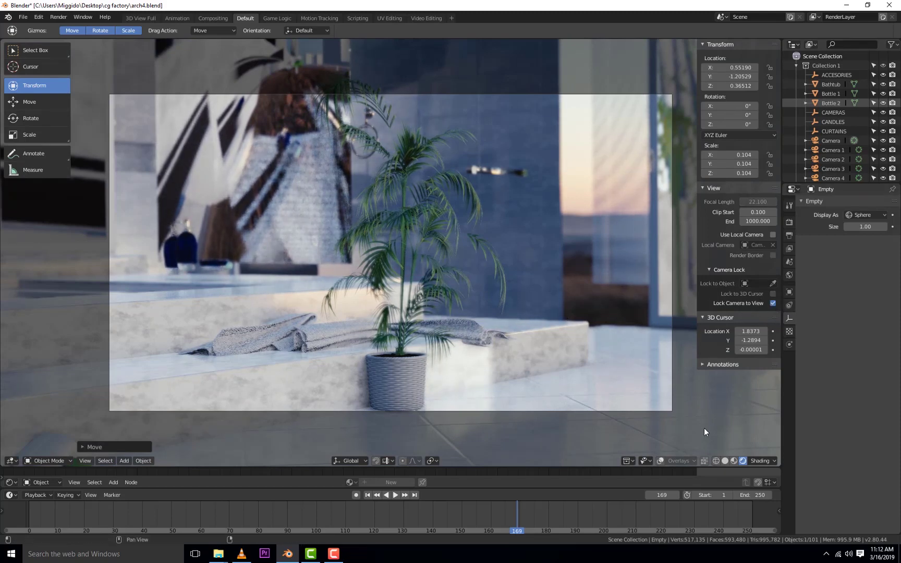
click(661, 460)
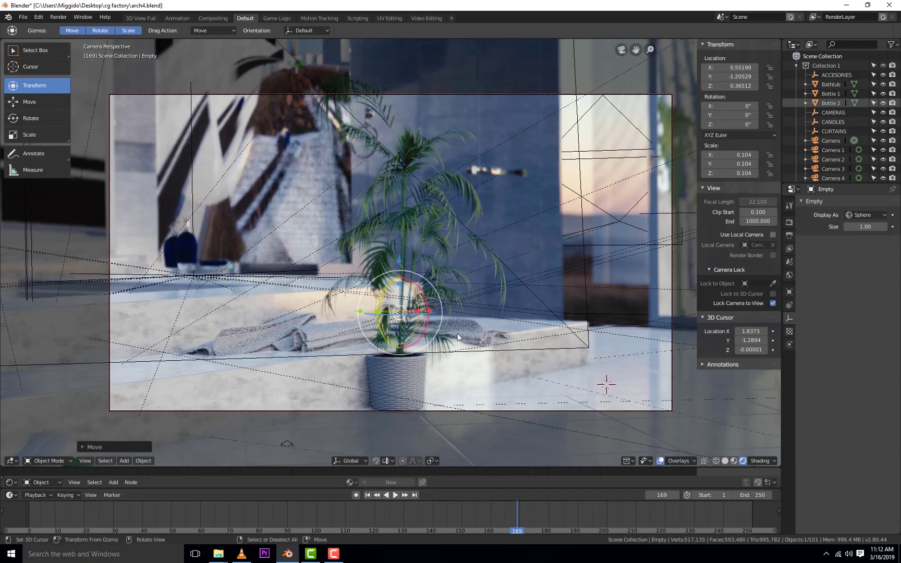
drag(401, 261, 401, 162)
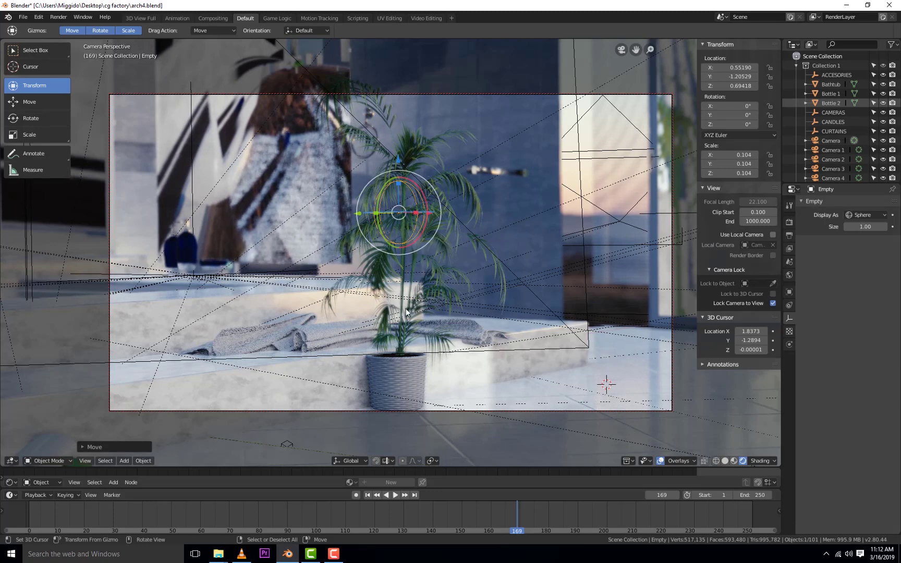
Step: Place the 3D cursor on the plant pot and snap the focus empty to it
shift+right_click(400, 365)
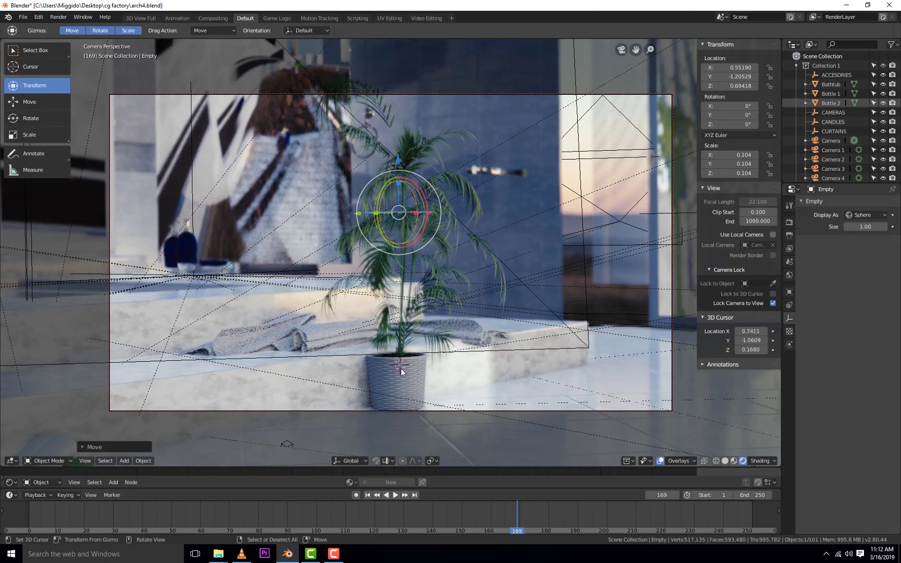
key(shift+s)
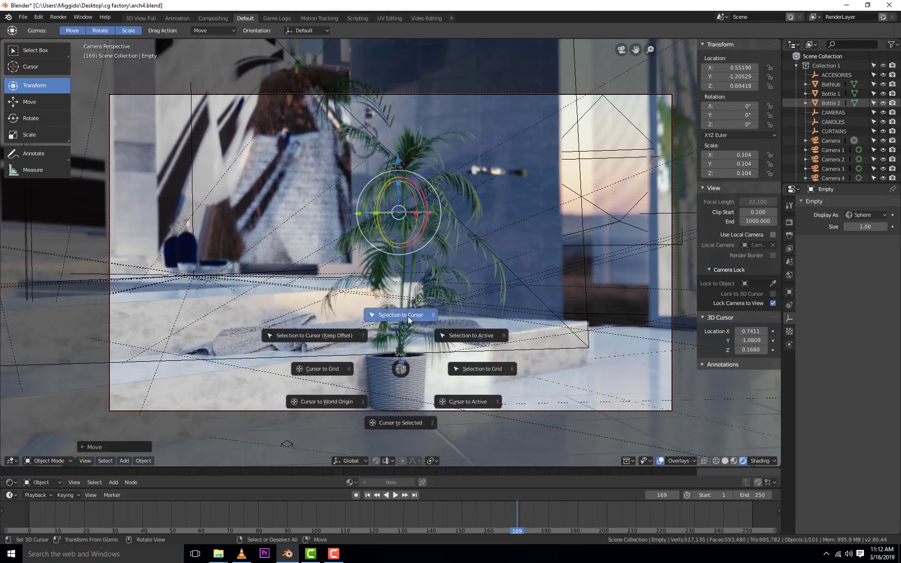
click(408, 316)
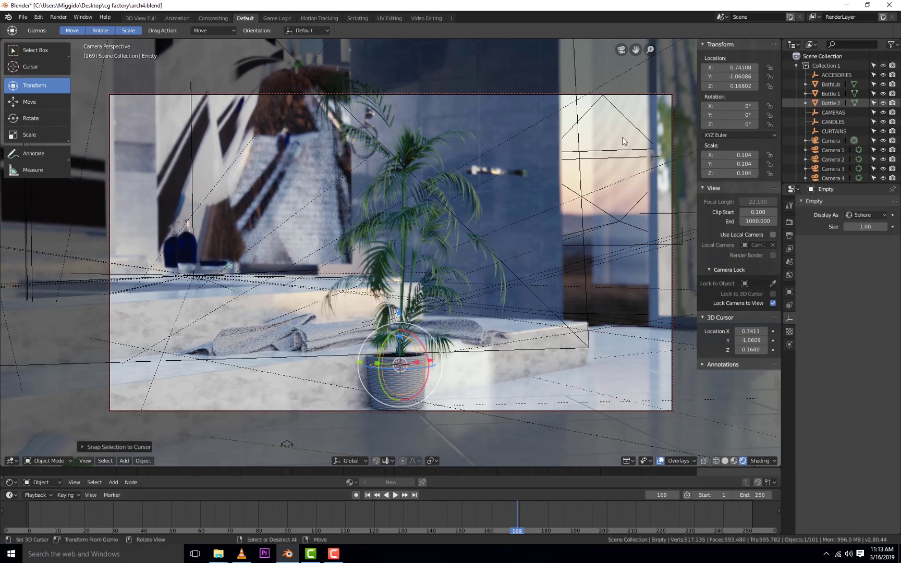
Step: Give the camera a 90 mm focal length, hide overlays, and swing it past the palm
click(580, 95)
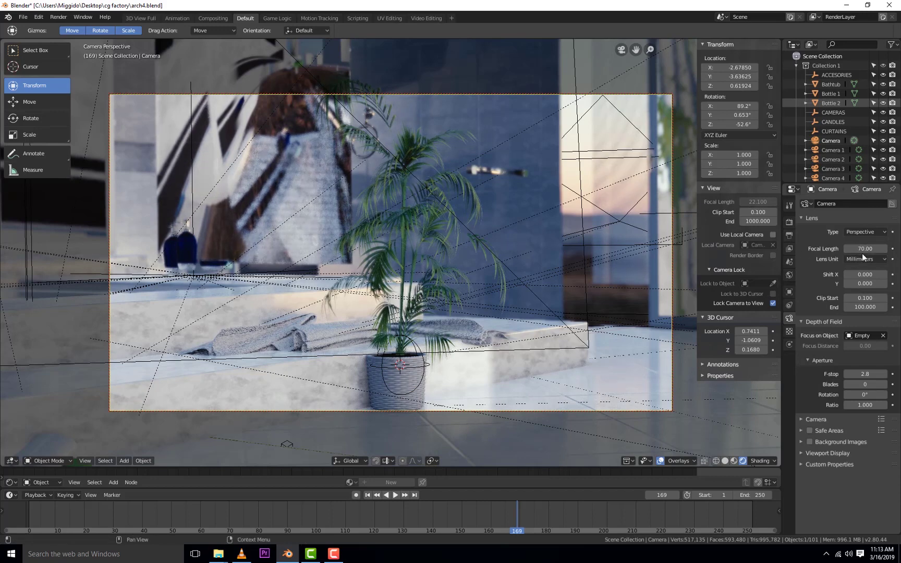
click(862, 253)
text(0)
key(Return)
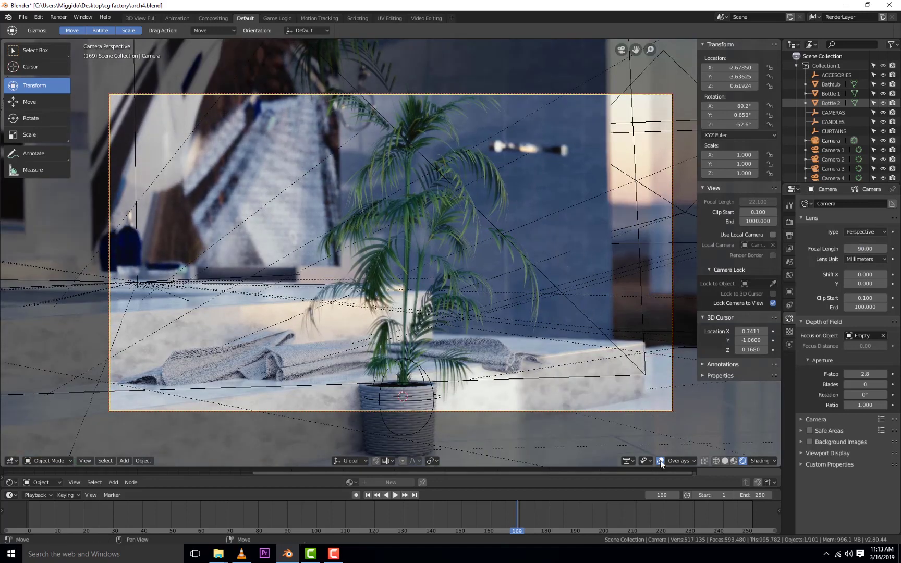
click(661, 461)
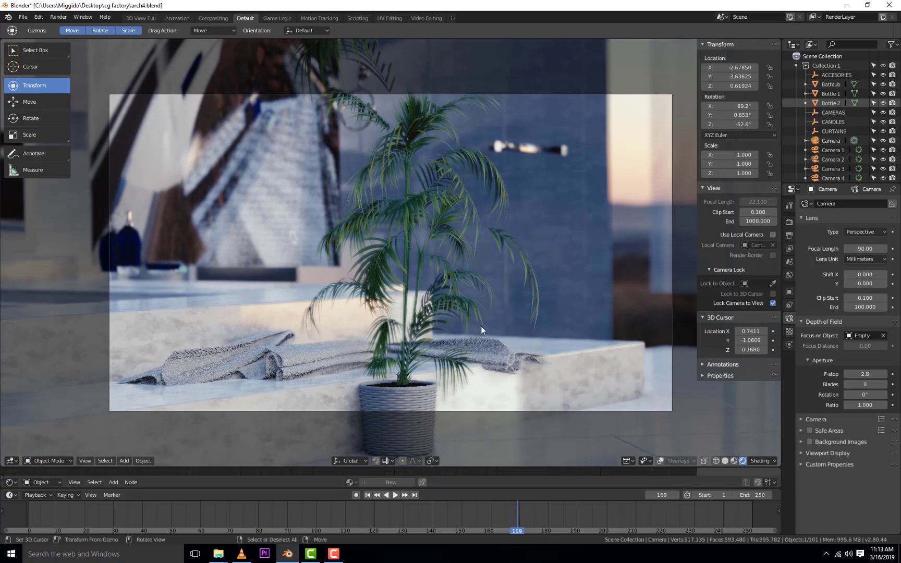
middle_drag(556, 301, 612, 296)
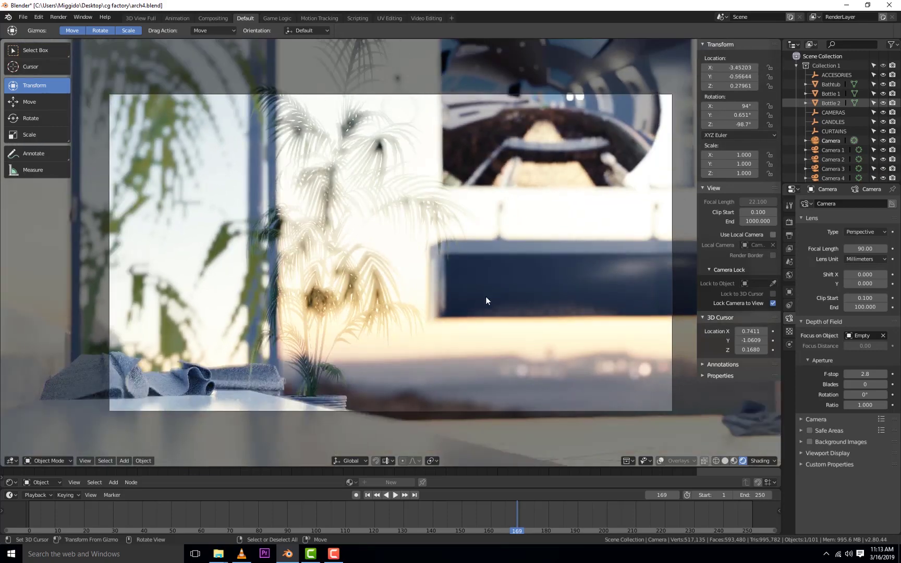
Step: Render the camera shot with F12, inspect the result, and return to the 3D view
key(F12)
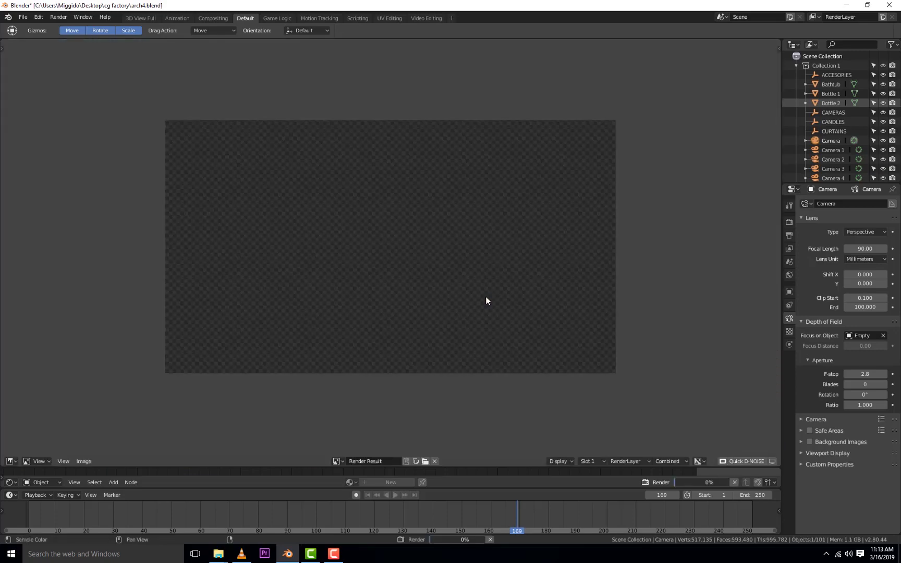
scroll(441, 278, up, 2)
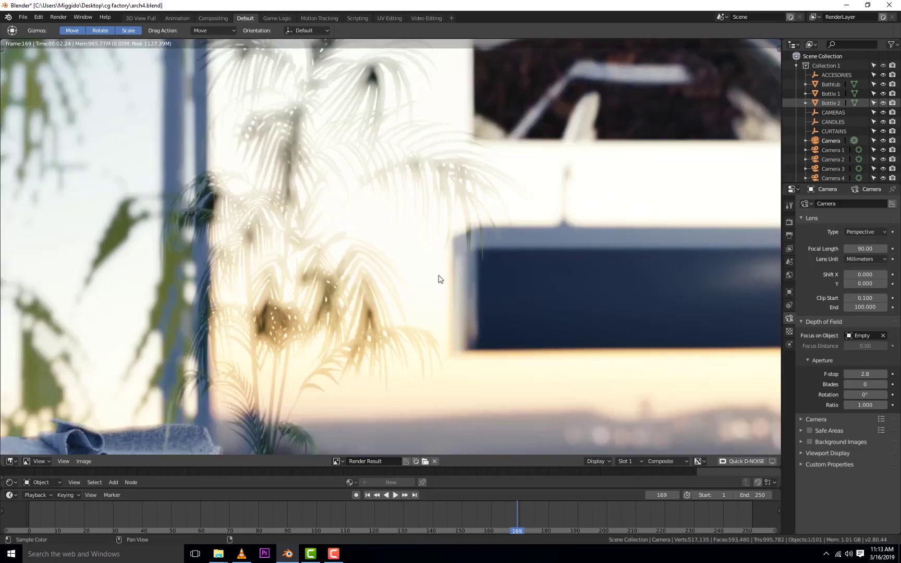
middle_drag(439, 278, 491, 211)
scroll(492, 212, down, 3)
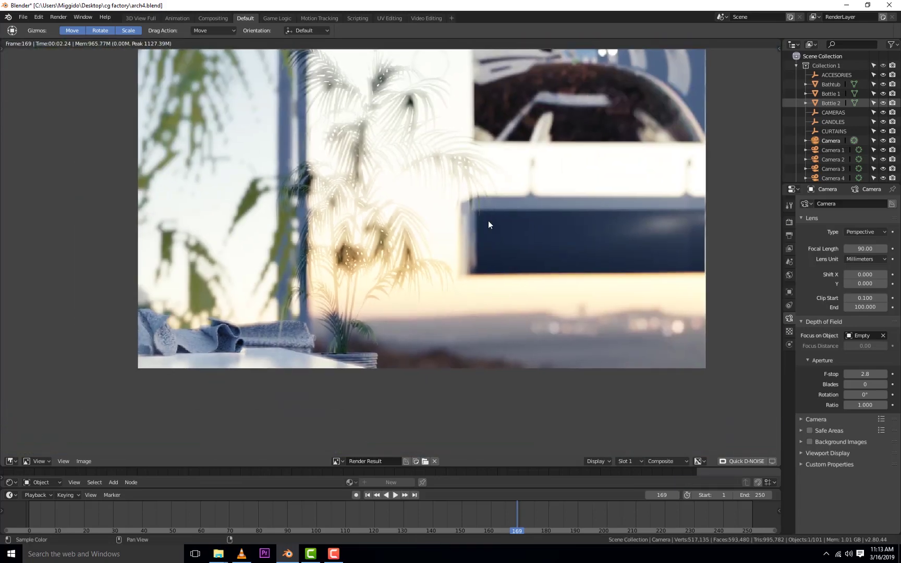
key(Escape)
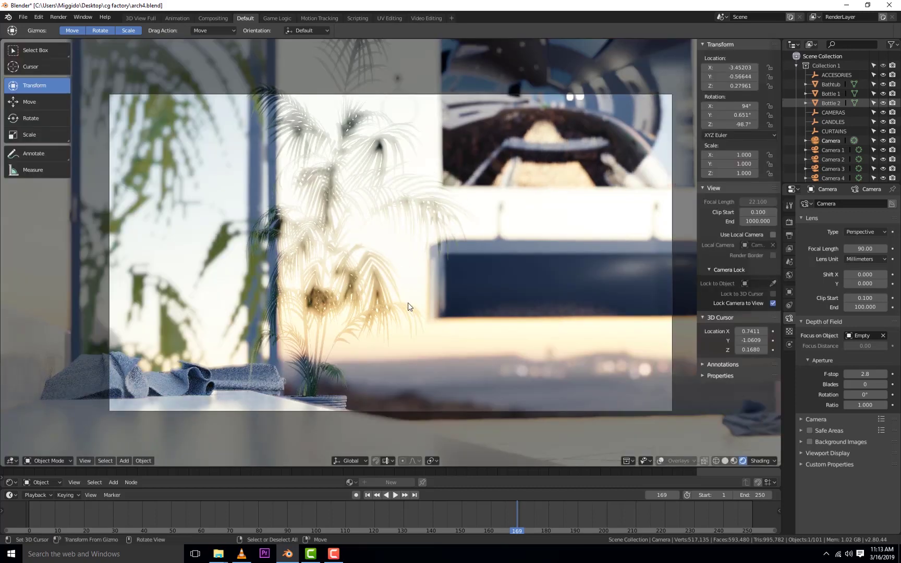
Step: Dolly and turn the locked camera level along the ledge onto the towels and palm, with overlays shown
scroll(408, 308, down, 2)
mouse_move(365, 317)
middle_down()
mouse_move(334, 317)
mouse_move(350, 321)
middle_up()
scroll(349, 322, up, 1)
scroll(351, 322, up, 1)
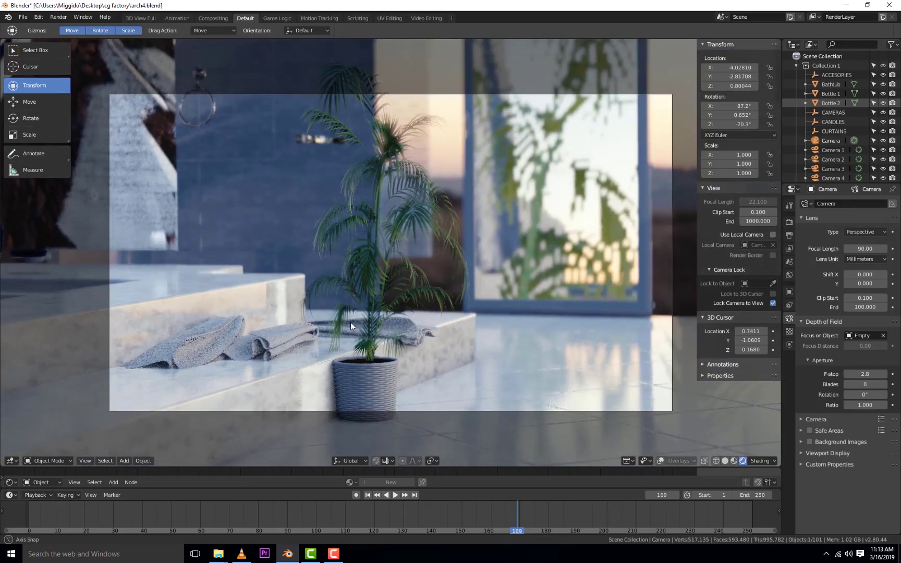
scroll(341, 330, up, 1)
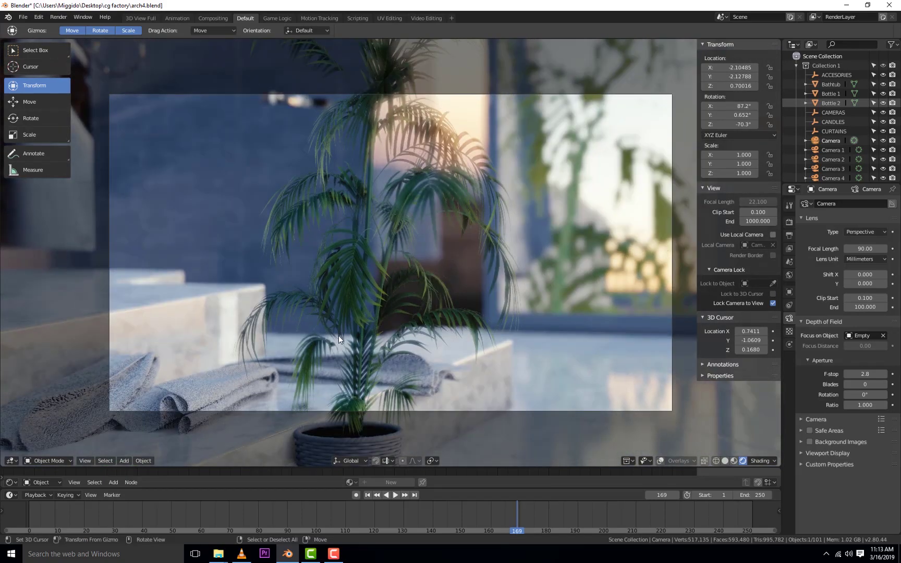
shift+middle_drag(366, 358, 576, 283)
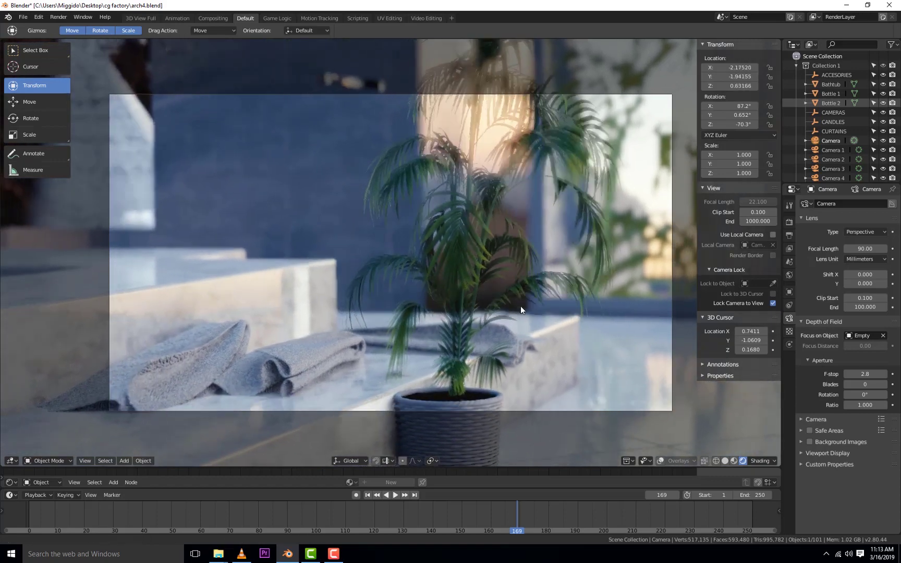
shift+middle_drag(454, 330, 532, 298)
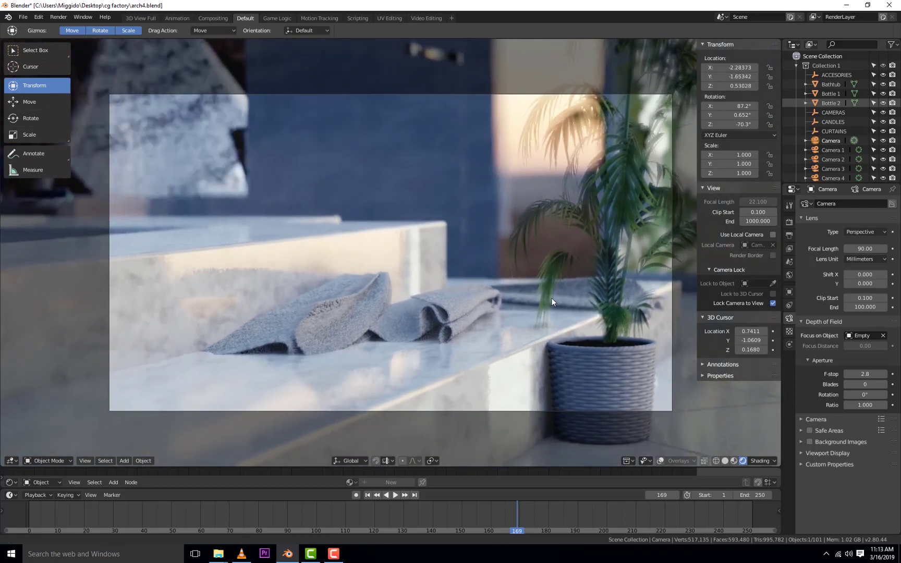
mouse_move(465, 307)
middle_down()
mouse_move(480, 302)
mouse_move(470, 303)
middle_up()
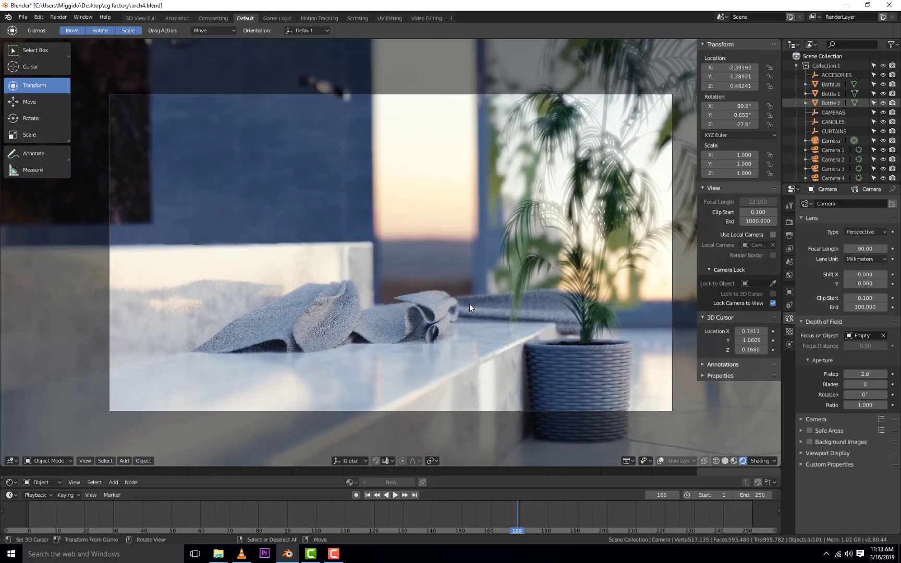
click(662, 460)
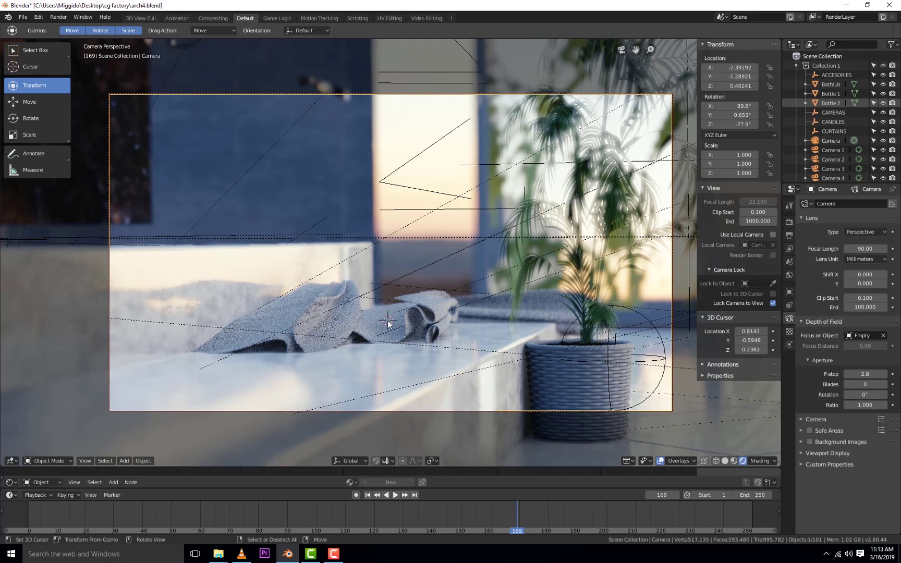
Step: Select the sphere focus empty and snap it to the 3D cursor on the towels
click(656, 326)
click(644, 321)
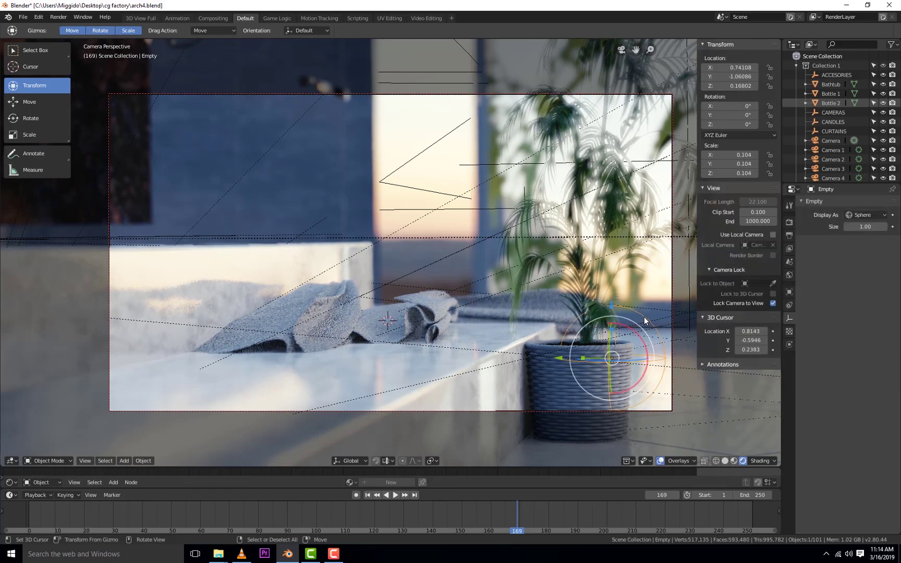
key(shift+s)
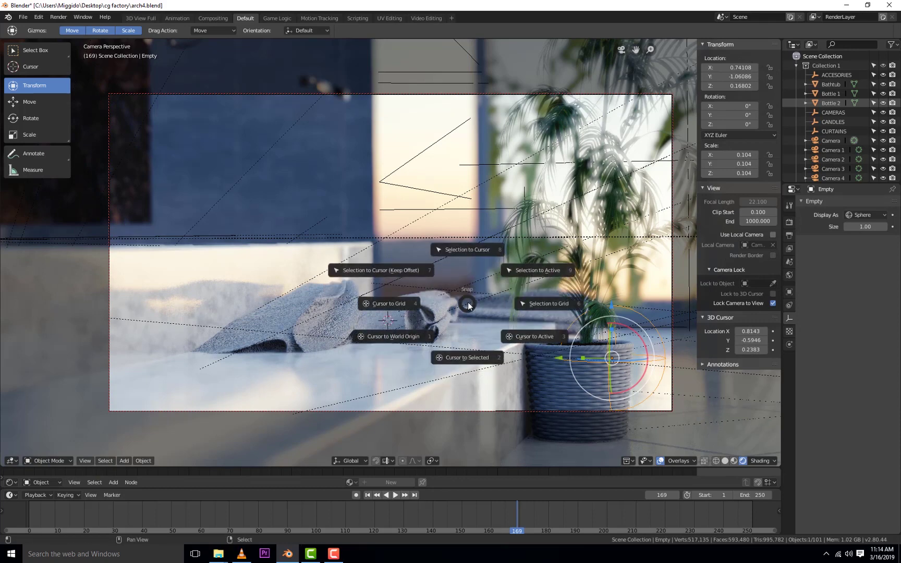
key(shift+s)
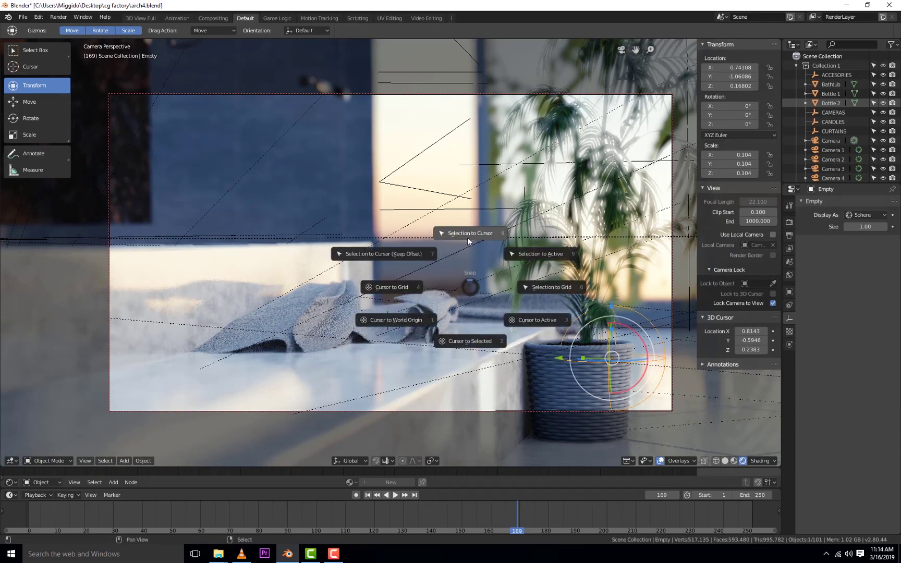
click(470, 234)
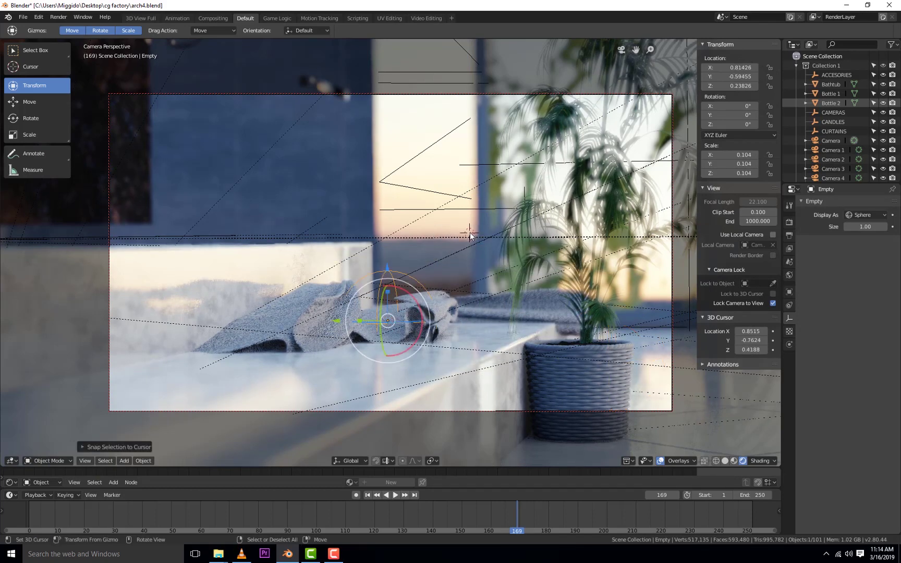
Step: Hide the overlays and push the camera in close on the towels
click(661, 462)
scroll(473, 345, up, 2)
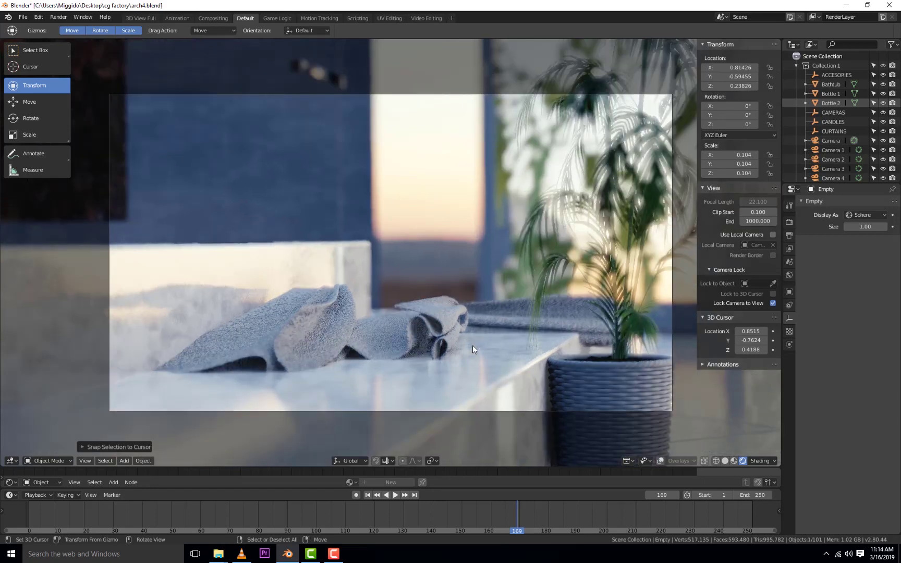
scroll(474, 351, up, 2)
mouse_move(475, 330)
ctrl+middle_down()
mouse_move(479, 282)
mouse_move(471, 276)
mouse_move(462, 288)
ctrl+middle_up()
scroll(481, 297, up, 2)
scroll(481, 305, up, 1)
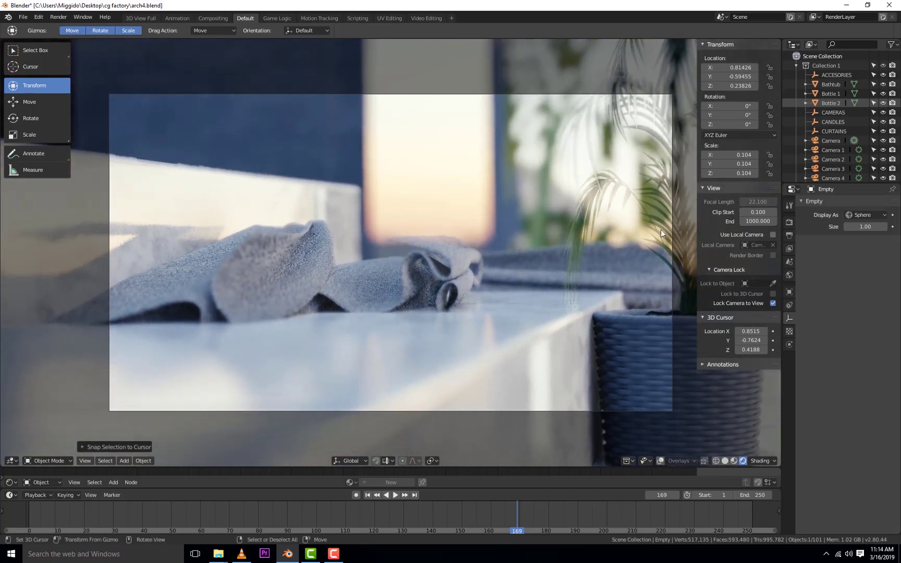
Step: Show the Eevee render settings and move the camera toward the towel
click(789, 223)
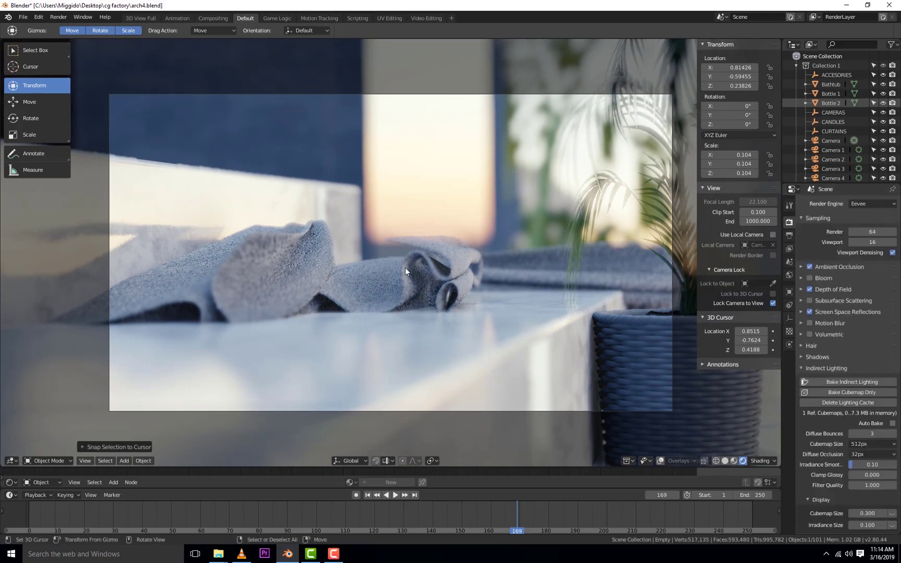
mouse_move(425, 273)
middle_down()
mouse_move(411, 277)
mouse_move(432, 277)
mouse_move(399, 292)
mouse_move(374, 291)
mouse_move(469, 296)
mouse_move(294, 282)
mouse_move(421, 243)
mouse_move(380, 245)
mouse_move(390, 256)
mouse_move(364, 259)
mouse_move(445, 256)
middle_up()
scroll(424, 273, down, 2)
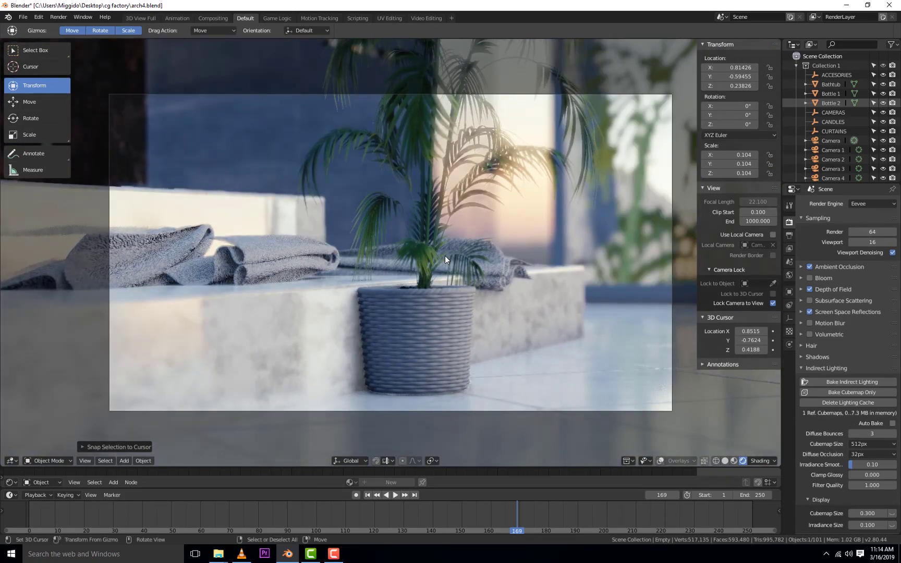
Step: Uncheck Lock Camera to View and orbit the viewport to a new bathroom angle
click(773, 303)
middle_drag(547, 257, 548, 261)
mouse_move(485, 226)
middle_down()
mouse_move(560, 262)
mouse_move(648, 270)
mouse_move(523, 253)
mouse_move(587, 241)
mouse_move(505, 237)
mouse_move(578, 211)
mouse_move(521, 190)
mouse_move(506, 197)
mouse_move(511, 214)
mouse_move(496, 225)
mouse_move(563, 249)
mouse_move(521, 230)
mouse_move(431, 228)
mouse_move(243, 193)
mouse_move(334, 181)
mouse_move(298, 207)
mouse_move(330, 199)
mouse_move(294, 233)
mouse_move(276, 215)
middle_up()
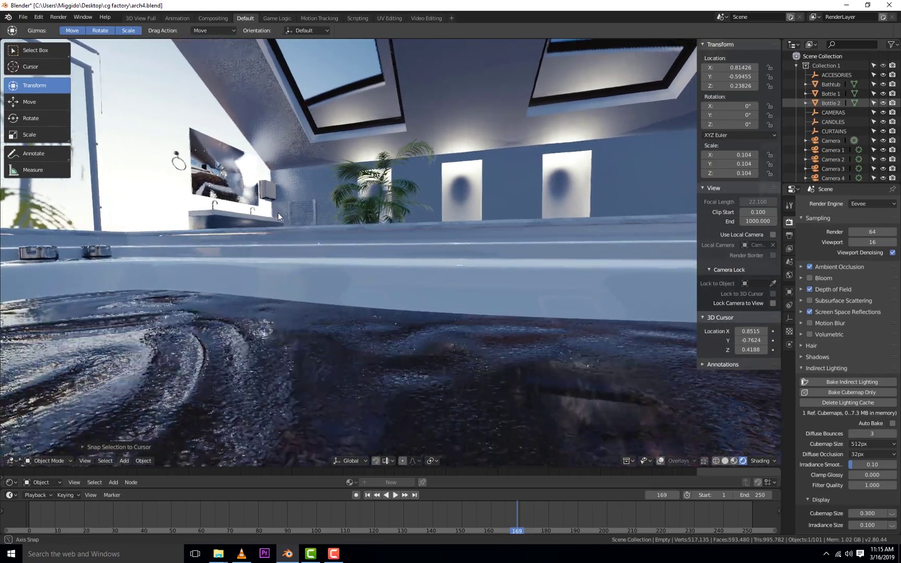
Step: Orbit out to a wide floor-level view of the towels, palm and vanity
mouse_move(278, 213)
middle_down()
mouse_move(254, 233)
mouse_move(116, 230)
mouse_move(174, 223)
mouse_move(228, 246)
mouse_move(283, 228)
mouse_move(402, 271)
mouse_move(430, 265)
middle_up()
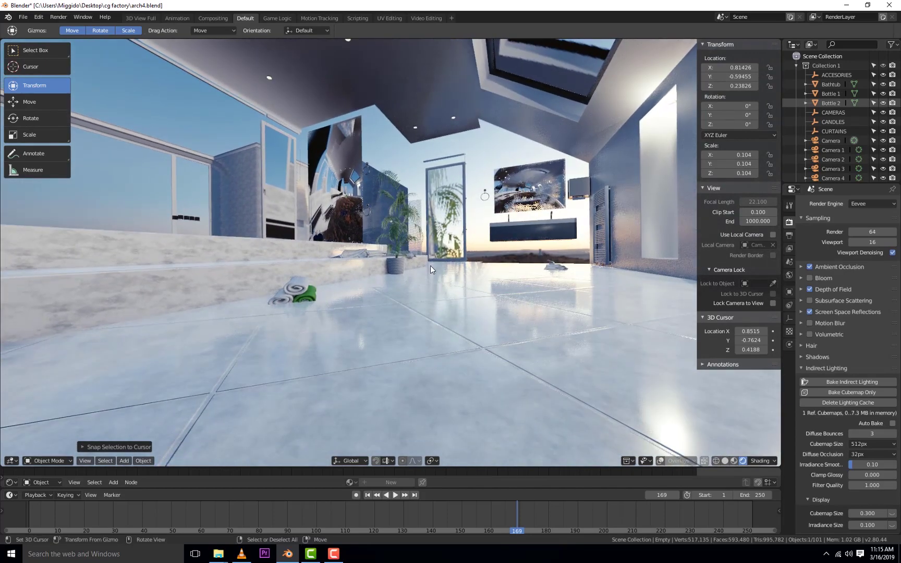
click(334, 554)
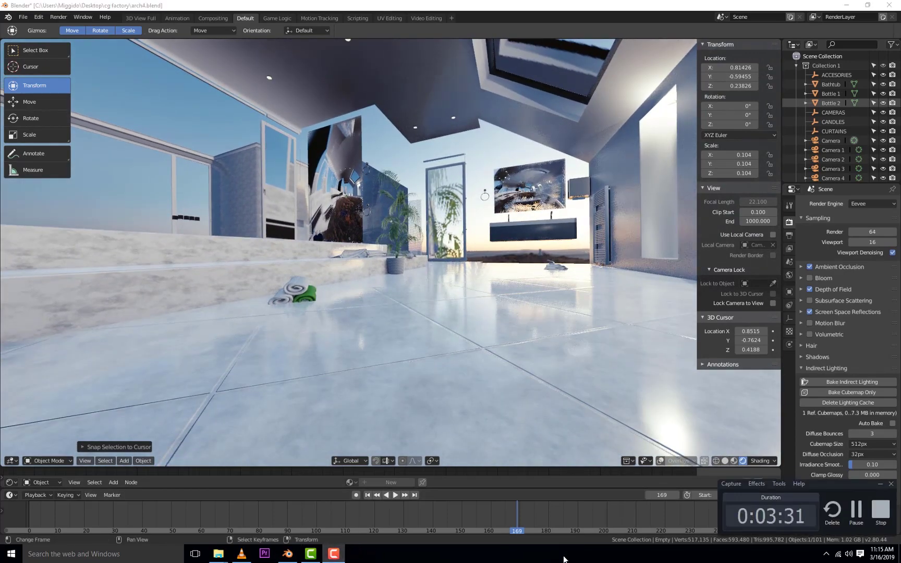